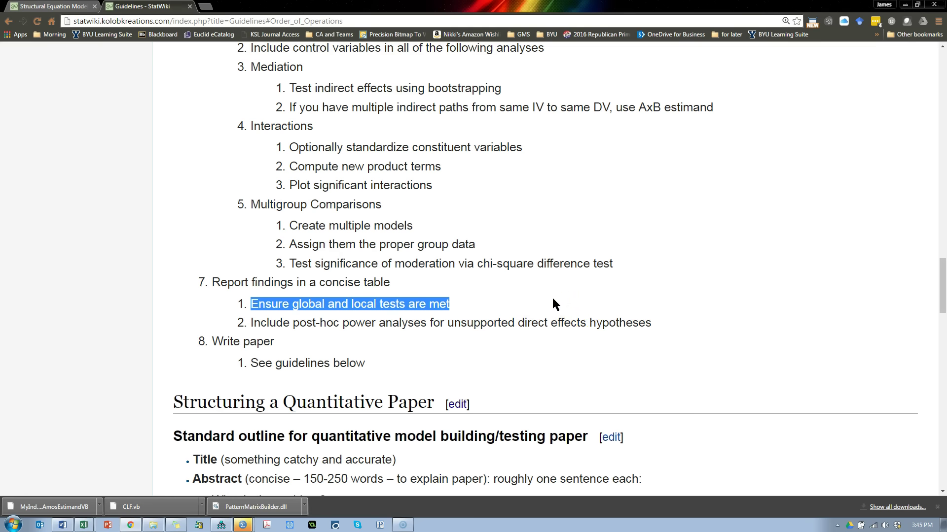
Step: Highlight the mediation, interactions, multigroup and 'Report findings in a concise table' guideline steps
left_click_drag(256, 67, 343, 107)
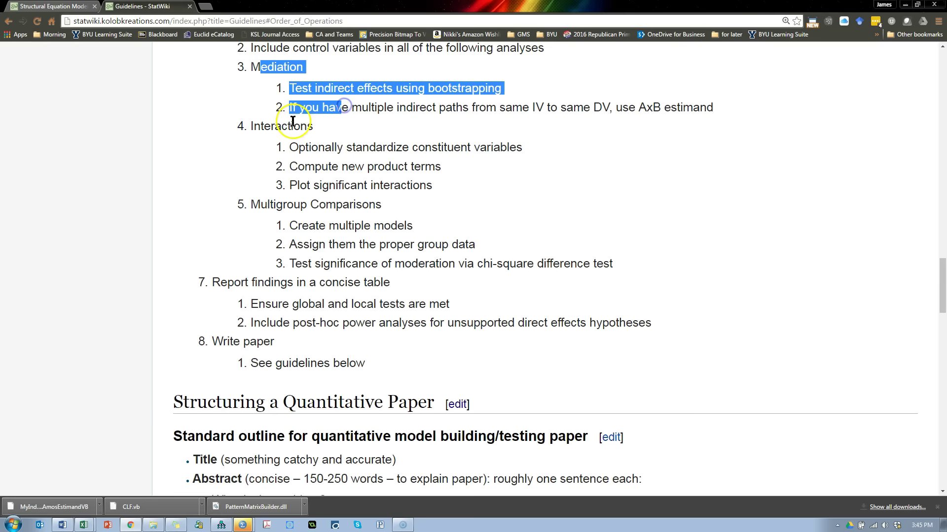
left_click_drag(260, 126, 372, 203)
left_click(252, 203)
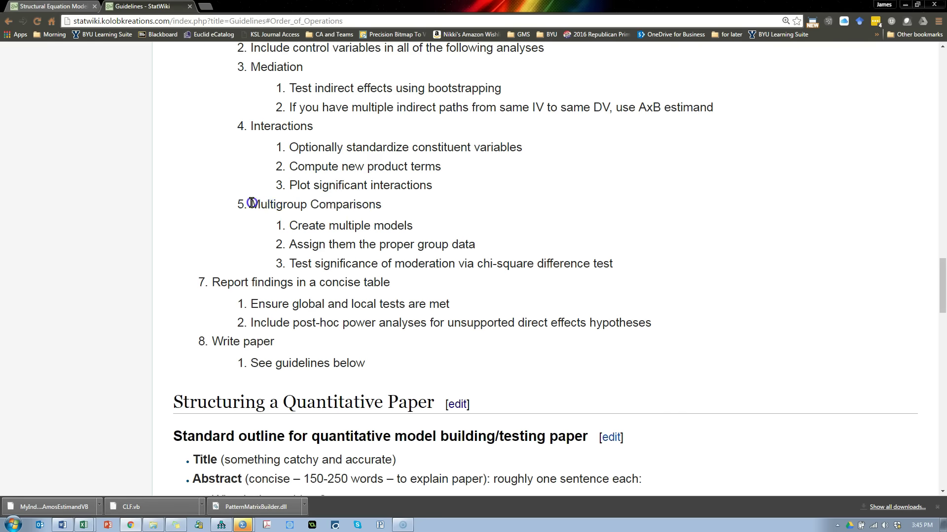
left_click_drag(251, 203, 404, 264)
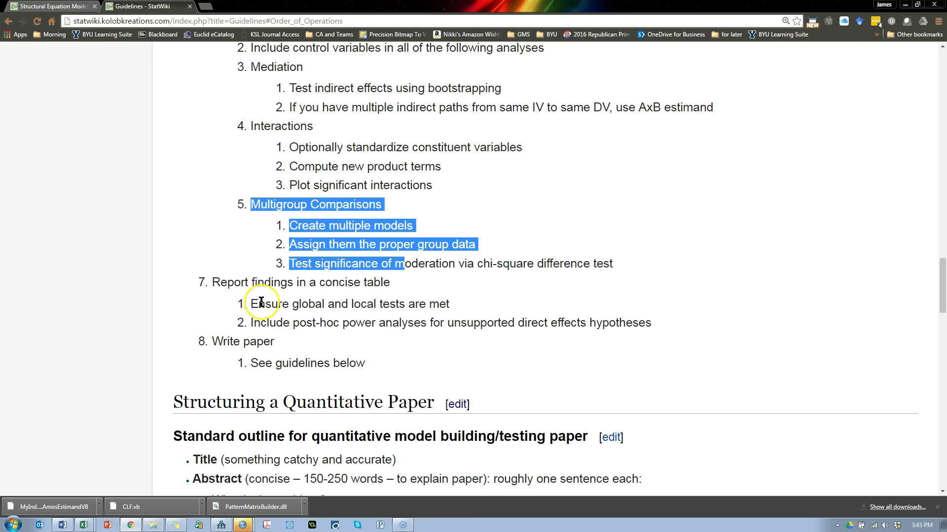
left_click_drag(212, 282, 396, 287)
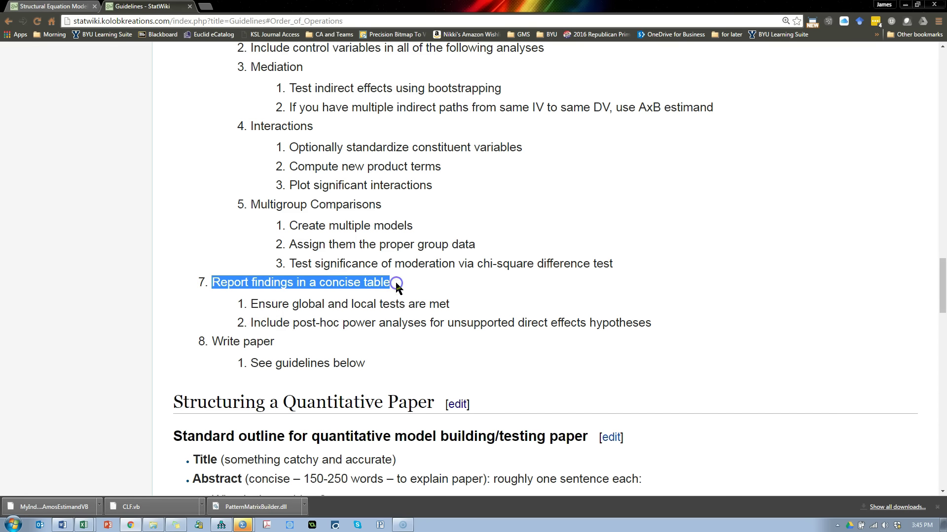
Step: Bring Word up full-screen and start a new page after the H3 hypothesis
middle_click(454, 298)
left_click(473, 353)
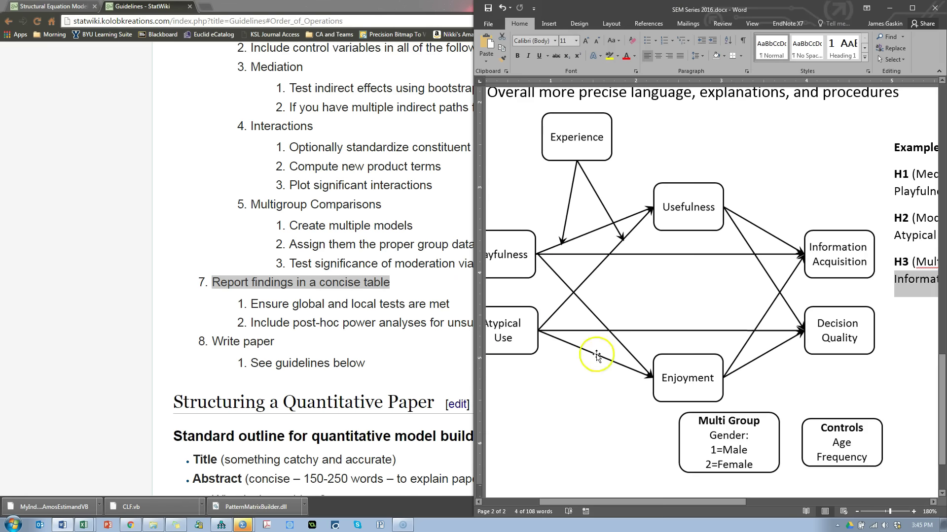
scroll(596, 355, "down", 3)
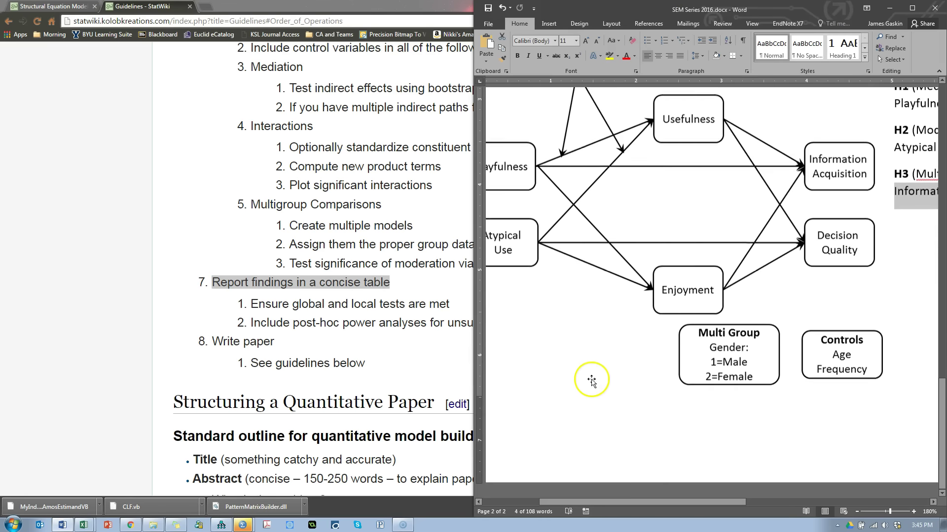
double_click(629, 9)
left_click(555, 415)
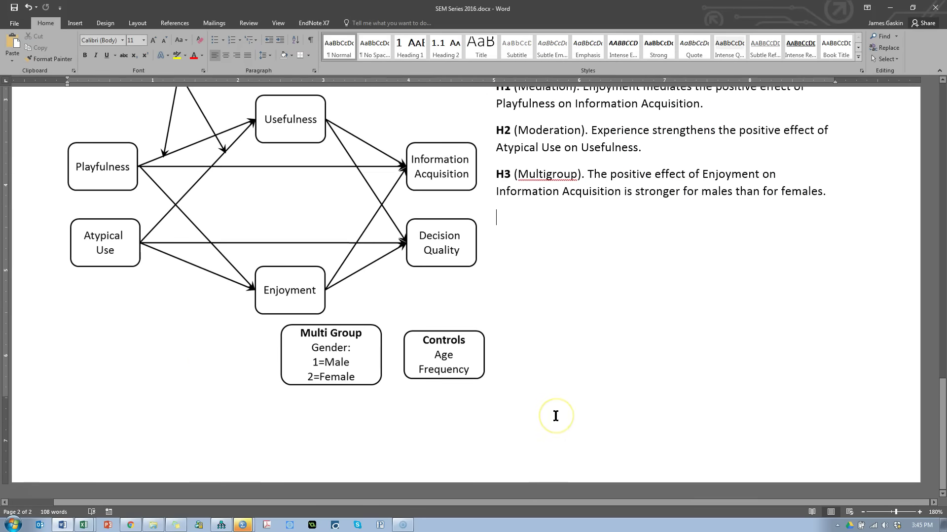
key("ctrl+Return")
Step: Insert a three-column, one-row table on page 3
type("j")
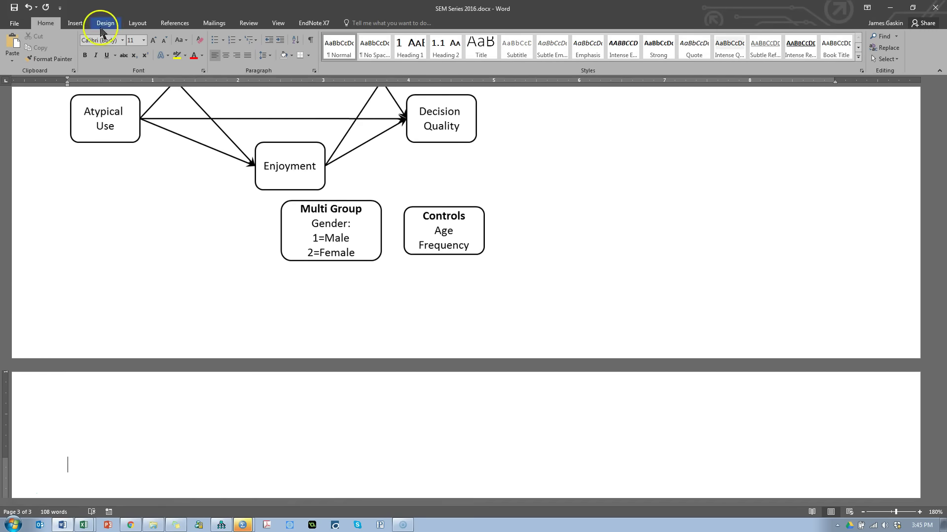
left_click(75, 23)
left_click(78, 54)
left_click(104, 85)
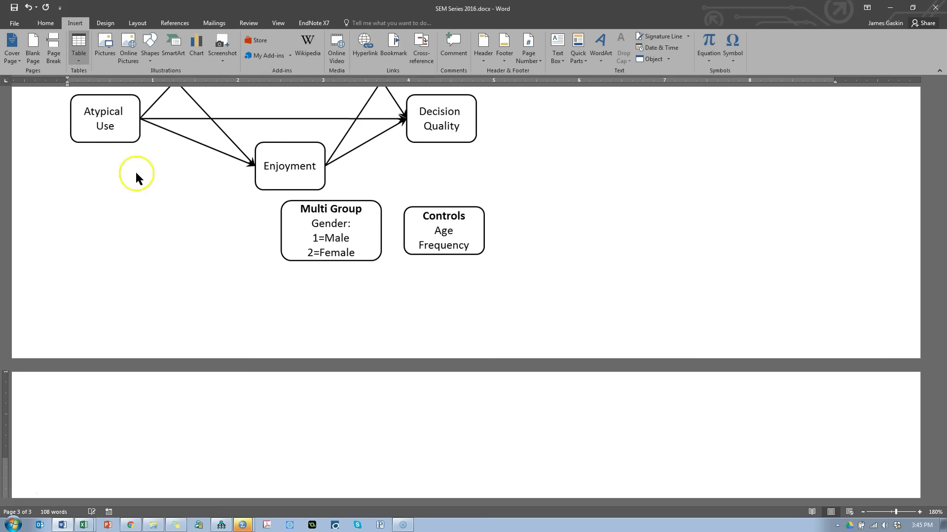
Step: Fill in Hypothesis/Evidence/Conclusion headers, an H1 row with betas and p-values, and an H2 row
type("Hypothesis ")
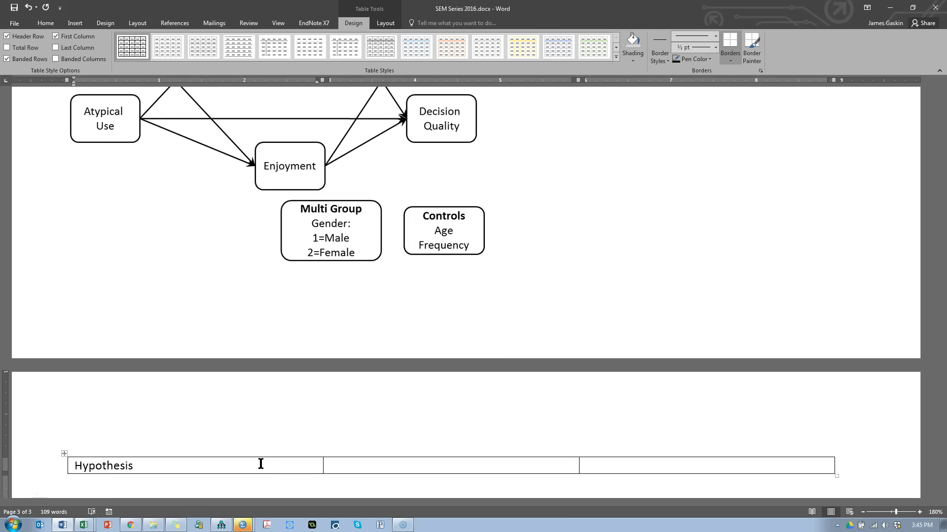
type("Evidence")
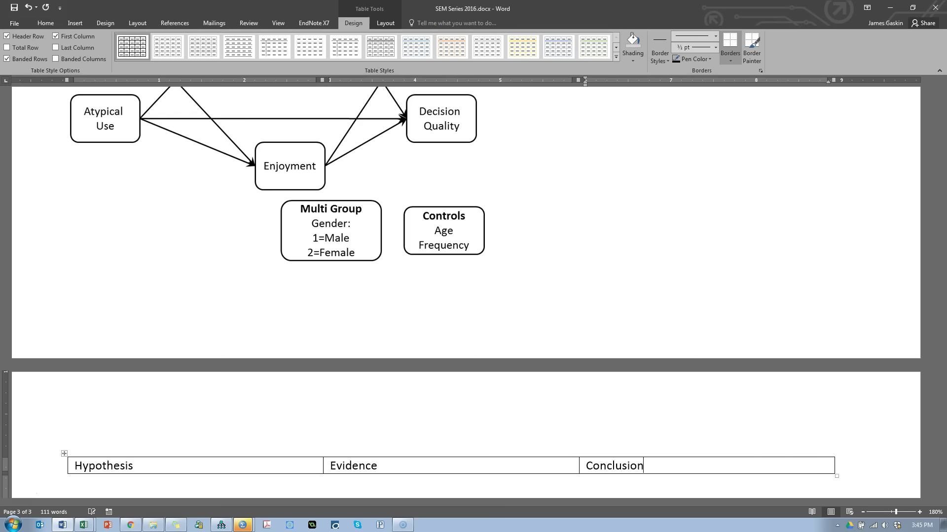
key("Tab")
type("H1.")
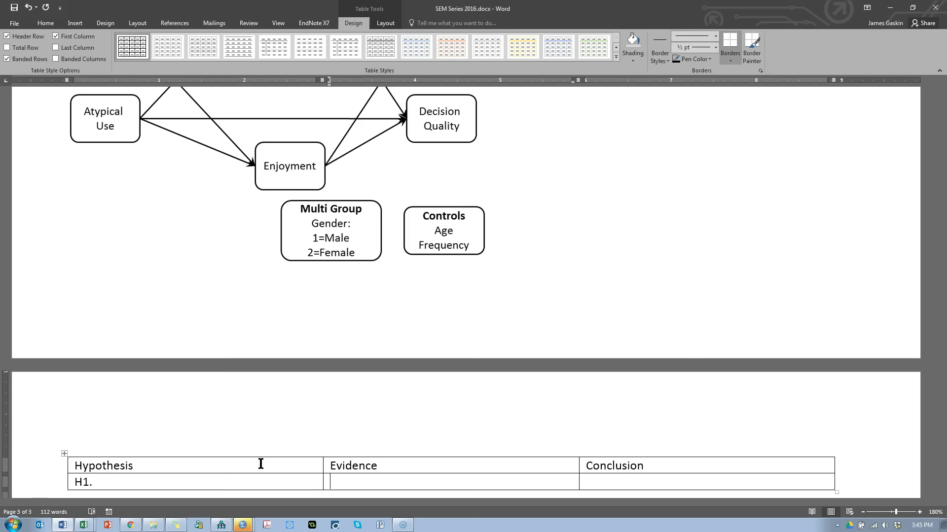
type("betas p-values")
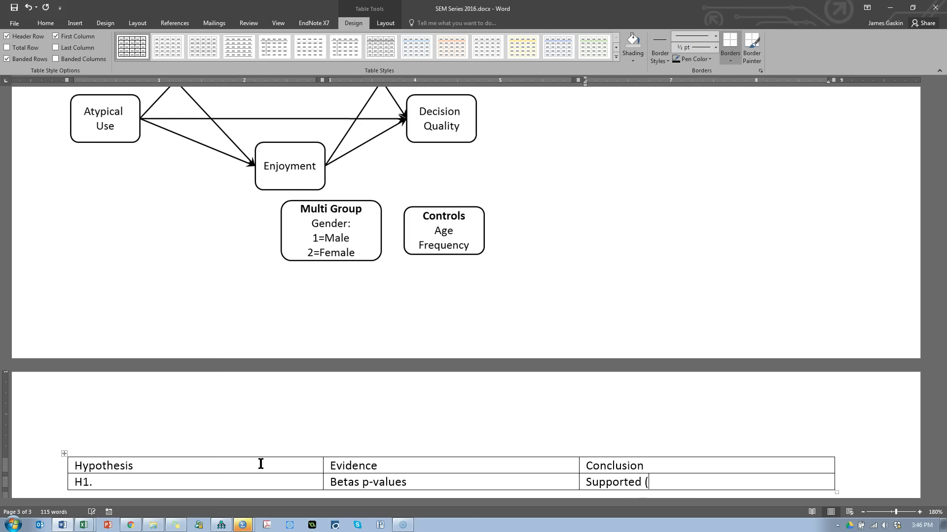
type("ppro")
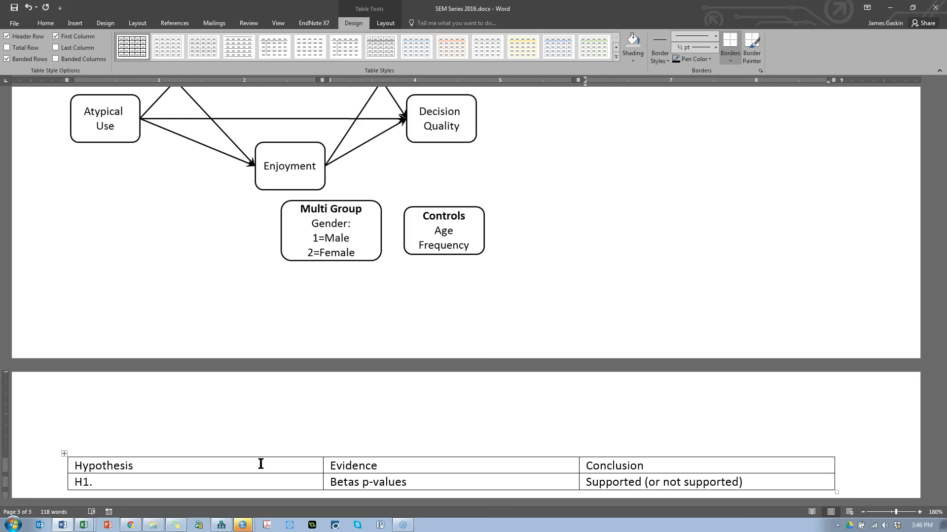
key("Tab")
type("H2")
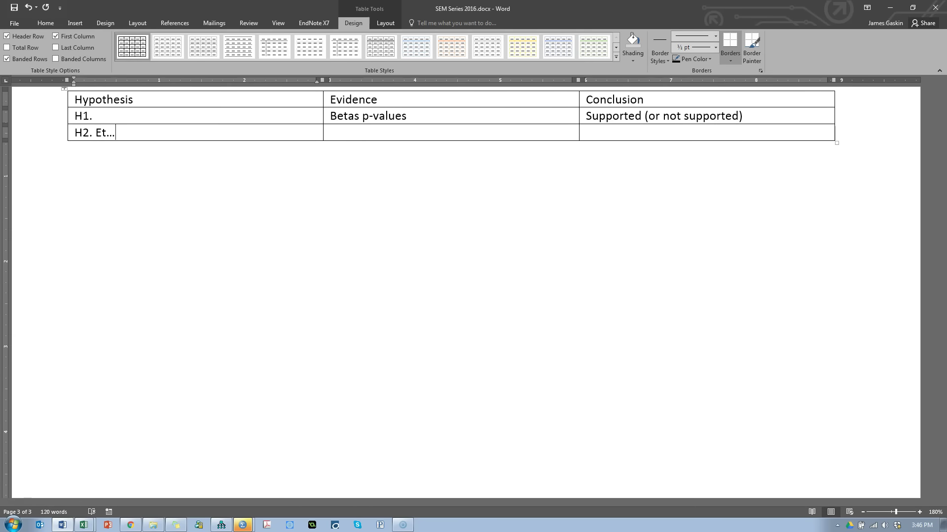
key("alt+Tab")
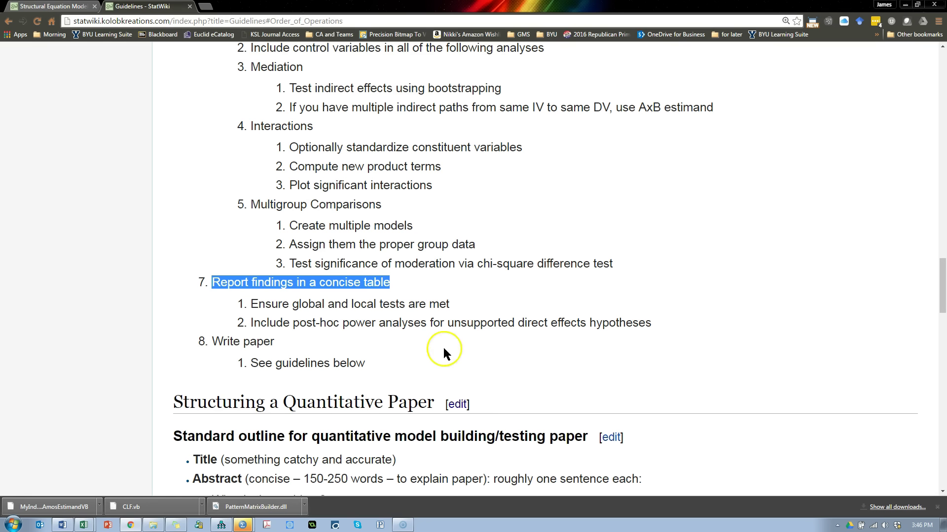
left_click(255, 324)
left_click_drag(251, 323, 651, 325)
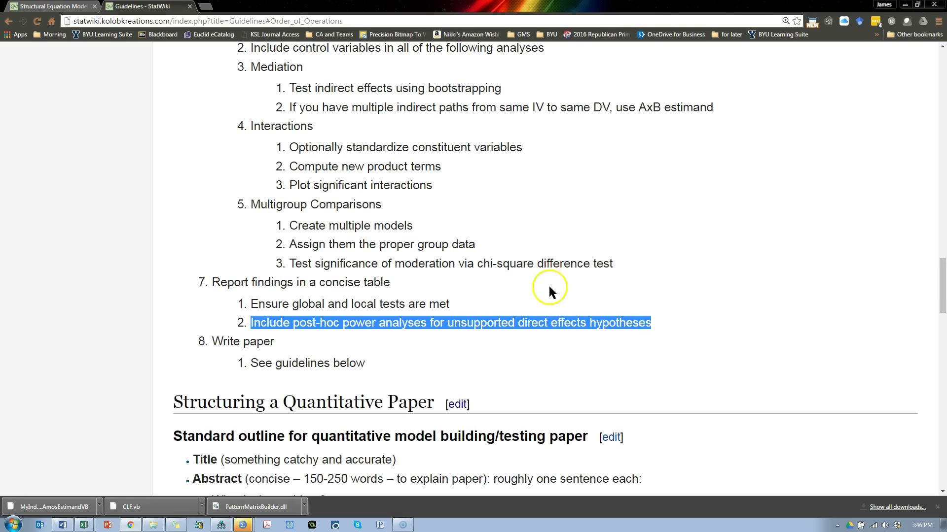
key("alt+Tab")
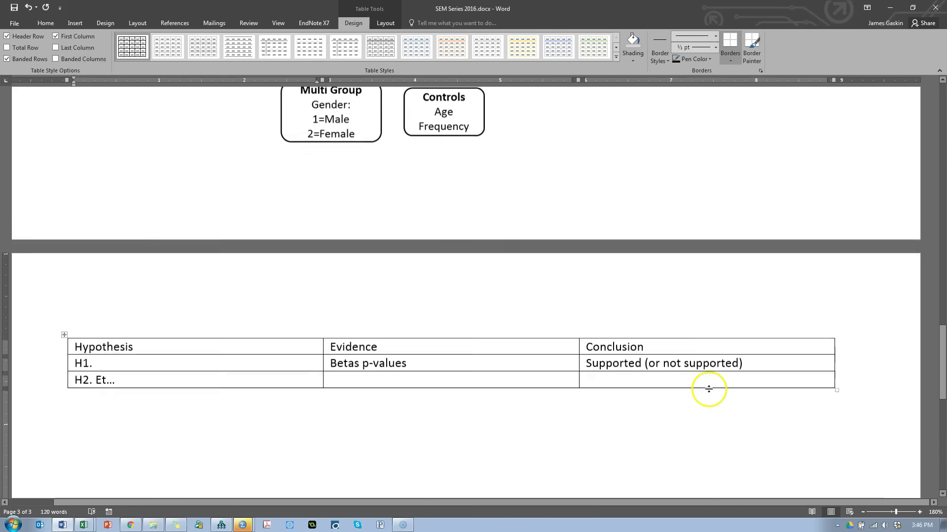
Step: Review the H1 mediation and H3 multigroup hypotheses in Word before moving to AMOS
scroll(708, 389, "up", 8)
left_click(528, 258)
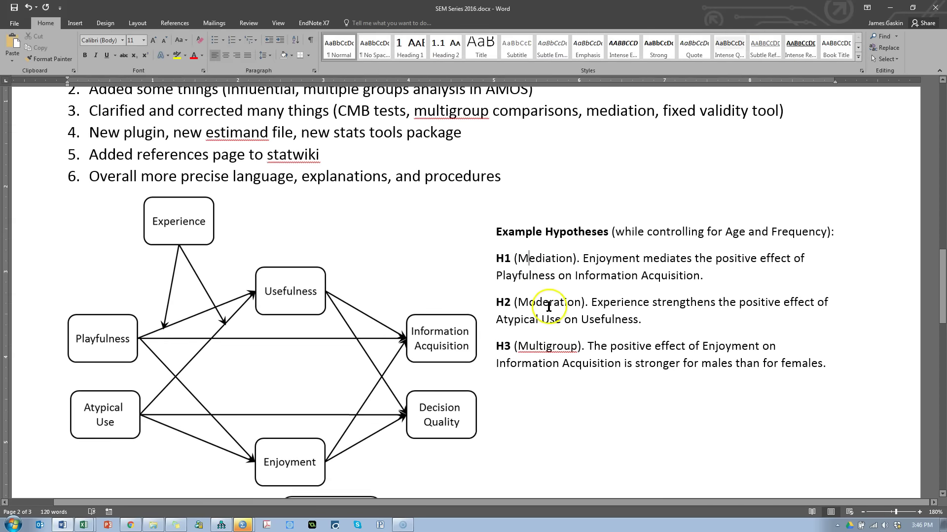
left_click(557, 347)
scroll(323, 340, "down", 2)
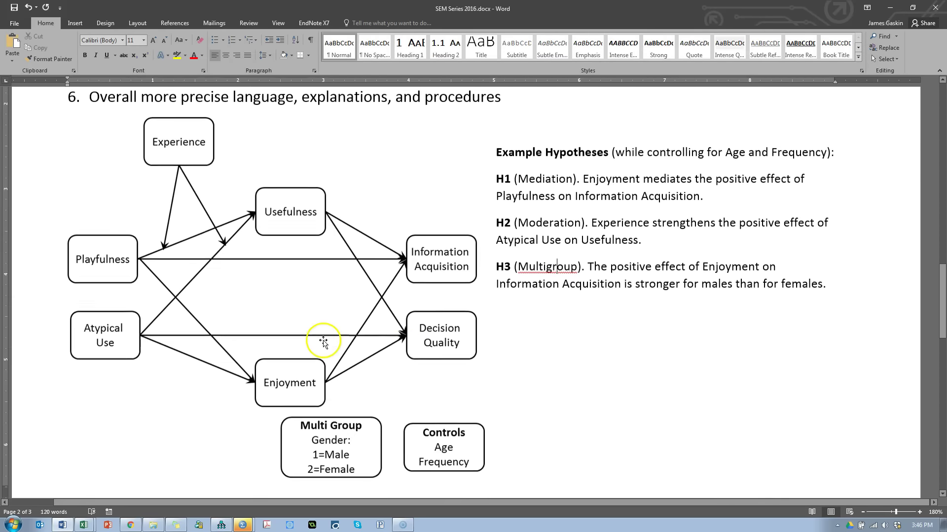
scroll(323, 340, "down", 2)
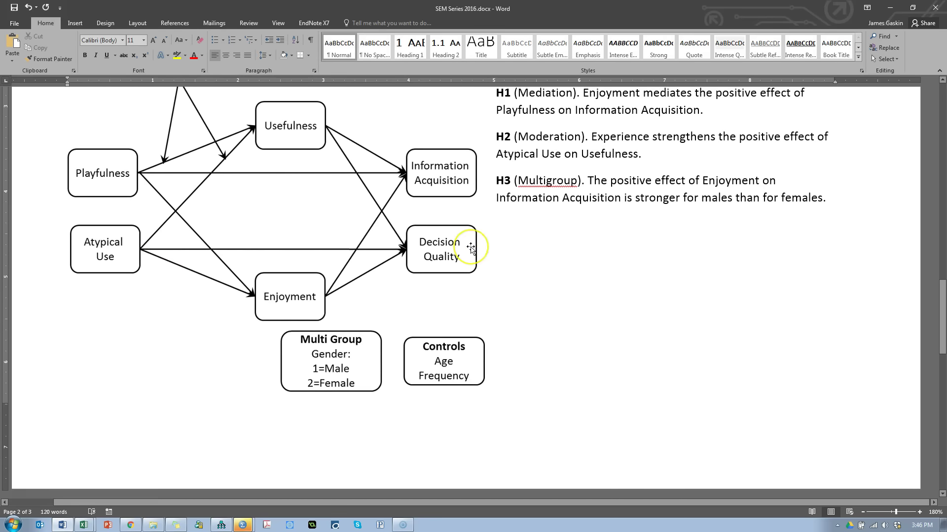
key("alt+Tab")
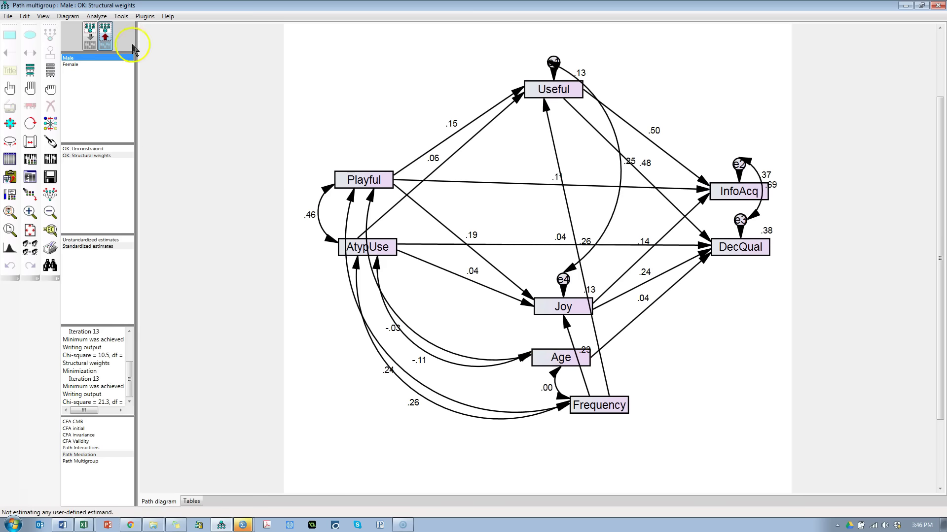
Step: Check DecQual ← AtypUse in the text output: non-significant for Male (p .485) and Female (p .219)
left_click(31, 175)
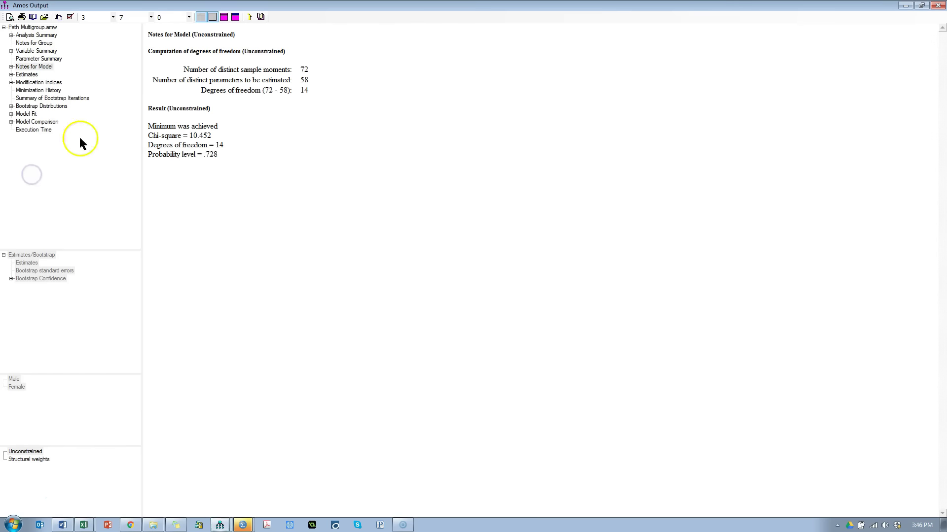
left_click(27, 75)
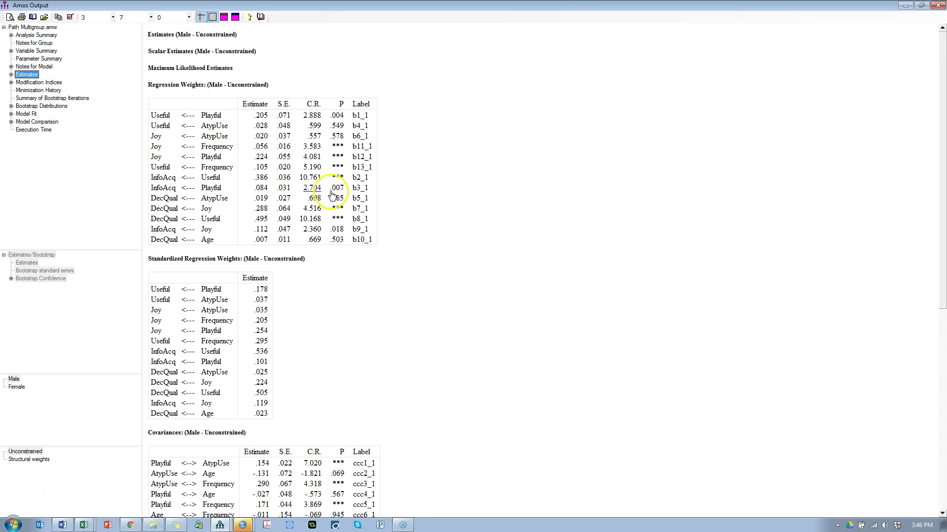
left_click_drag(347, 197, 156, 200)
left_click(15, 387)
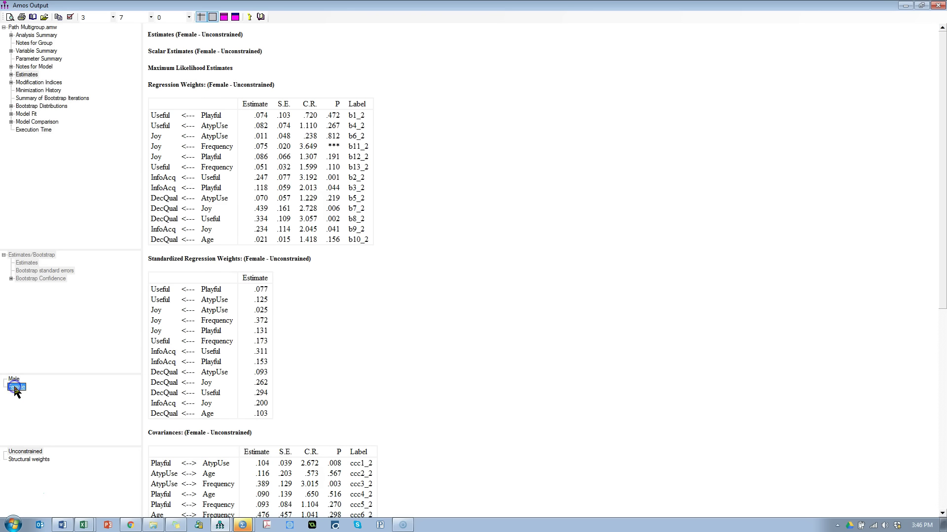
left_click_drag(342, 197, 233, 205)
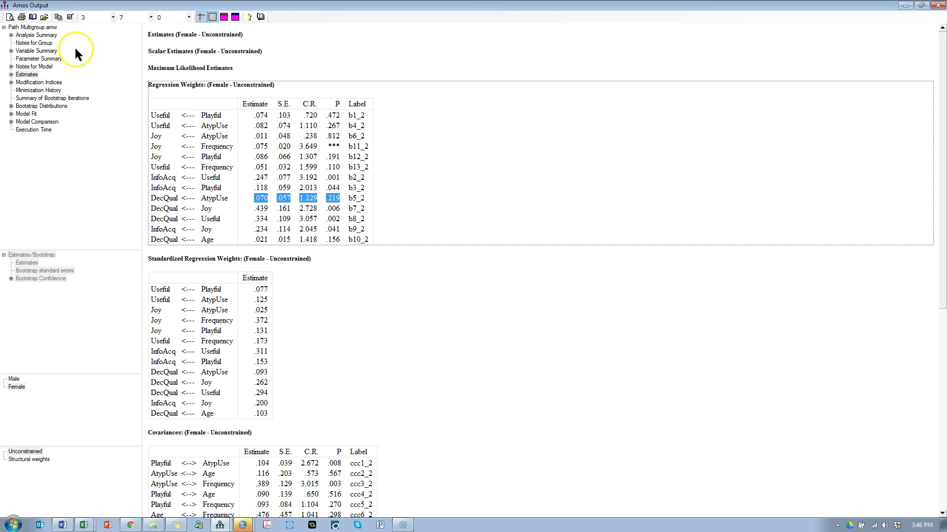
left_click(937, 5)
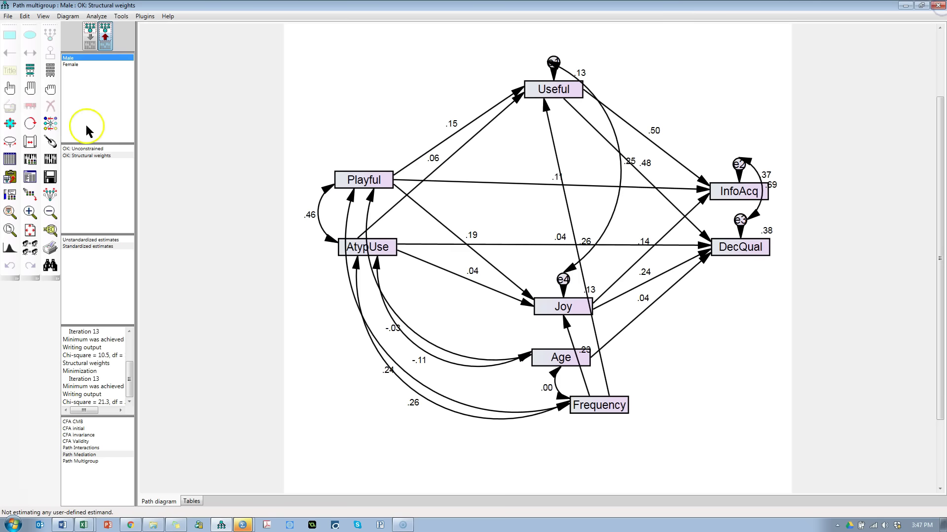
Step: Save Path Multigroup, then load and estimate Path Mediation and view its output (chi-square 6.314, df 7)
left_click(51, 177)
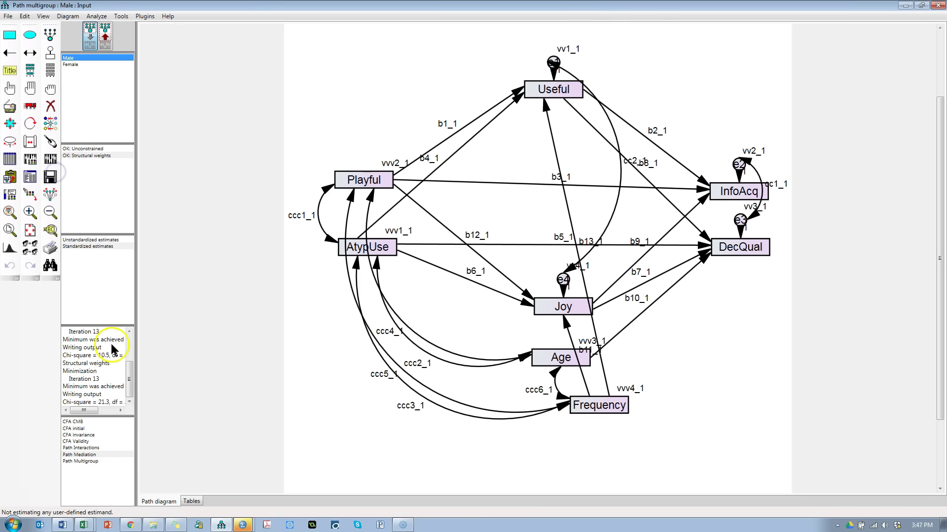
left_click(88, 456)
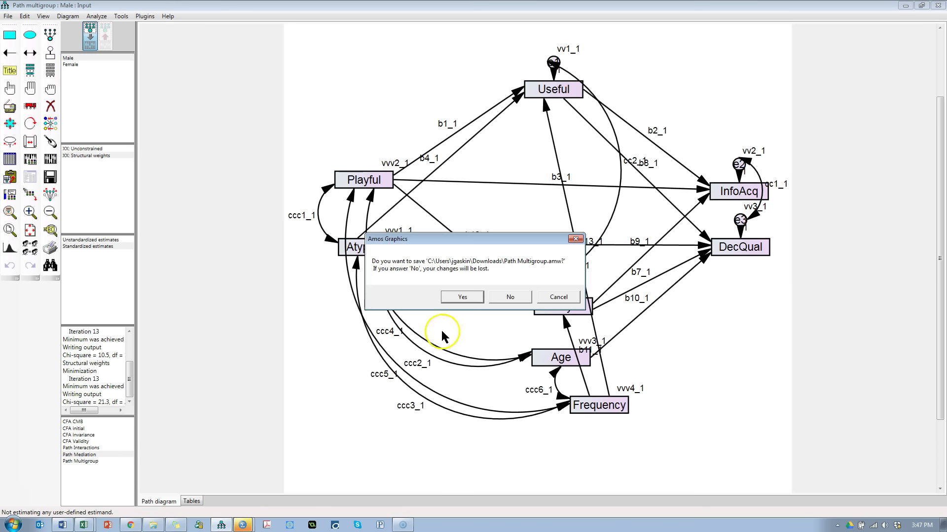
left_click(462, 297)
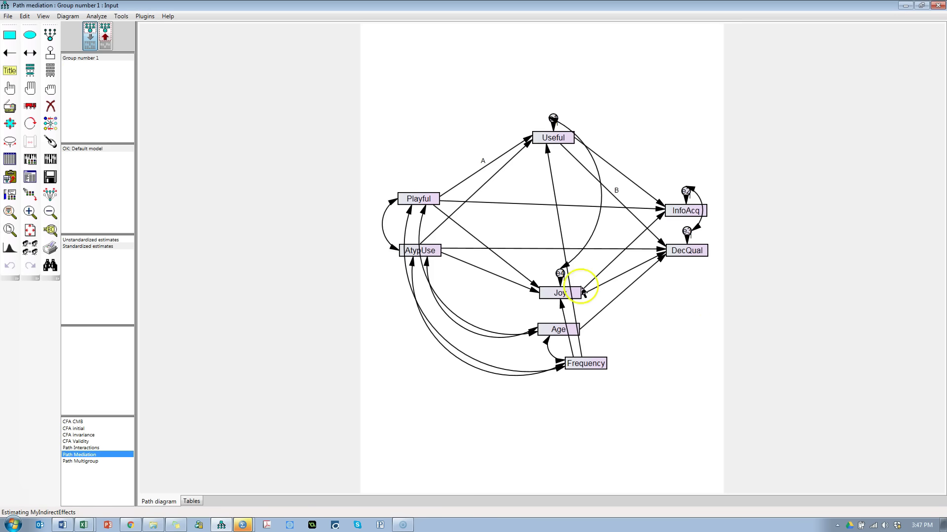
left_click(51, 159)
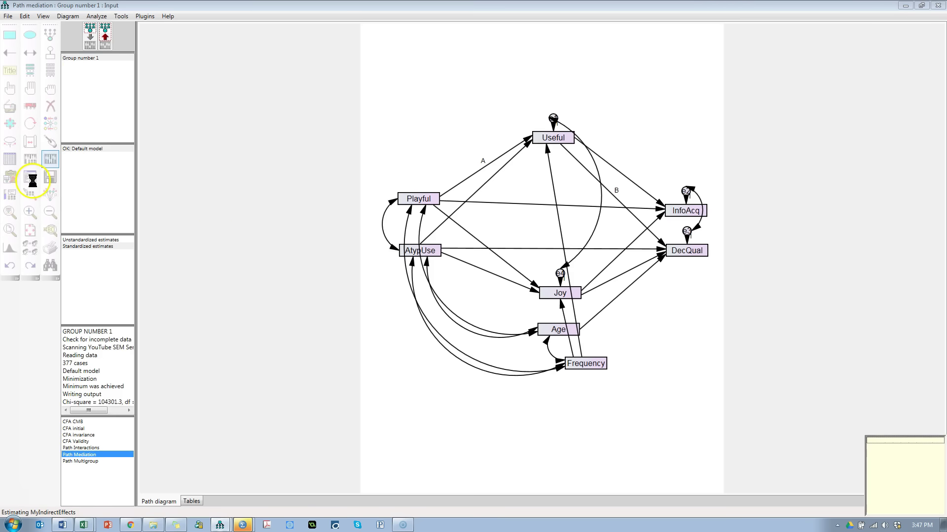
left_click(31, 180)
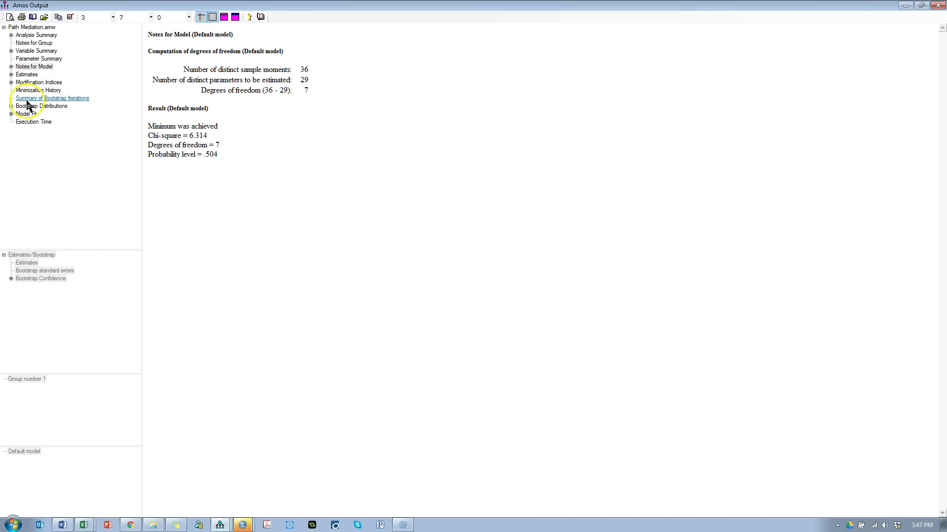
Step: Show Path Mediation's estimates, where DecQual ← AtypUse is non-significant at p .170
left_click(26, 75)
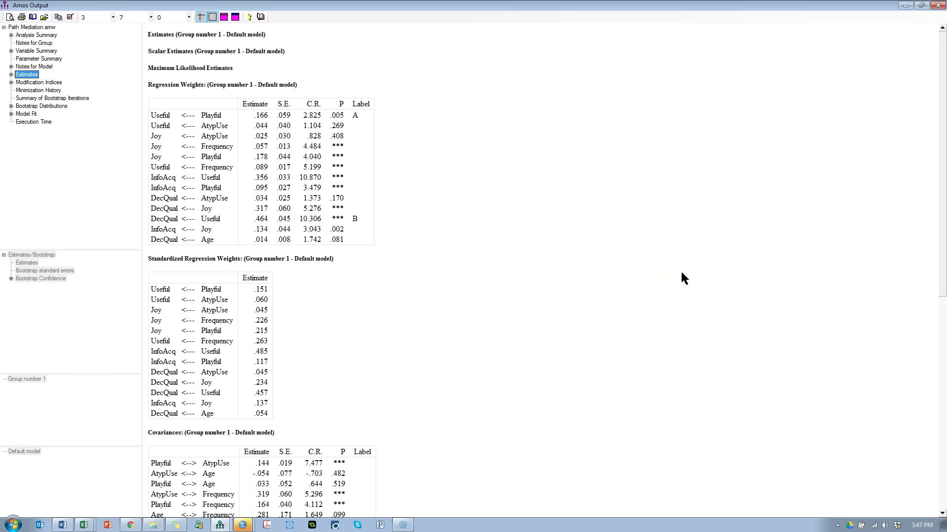
Step: Search Google for 'power analysis soper' and open Daniel Soper's post-hoc power calculator
key("alt+Tab")
key("alt+Tab")
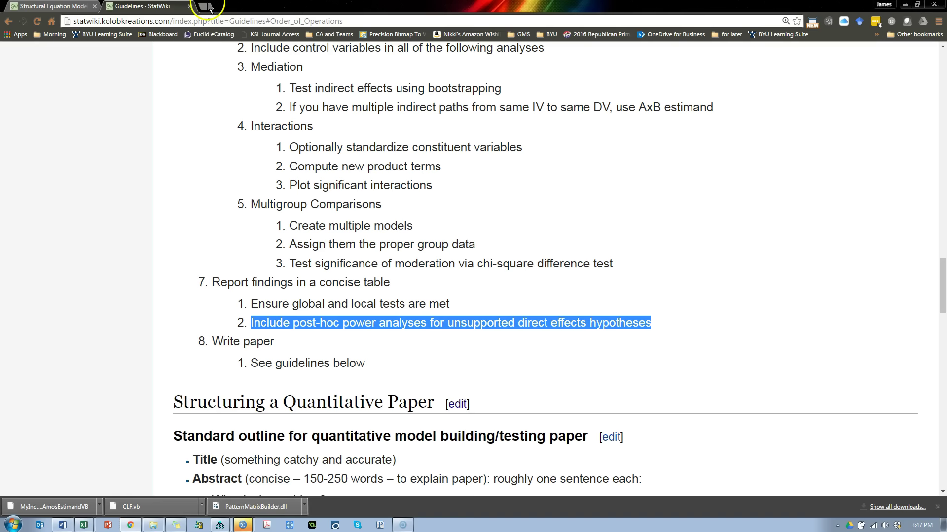
left_click(209, 7)
type("p")
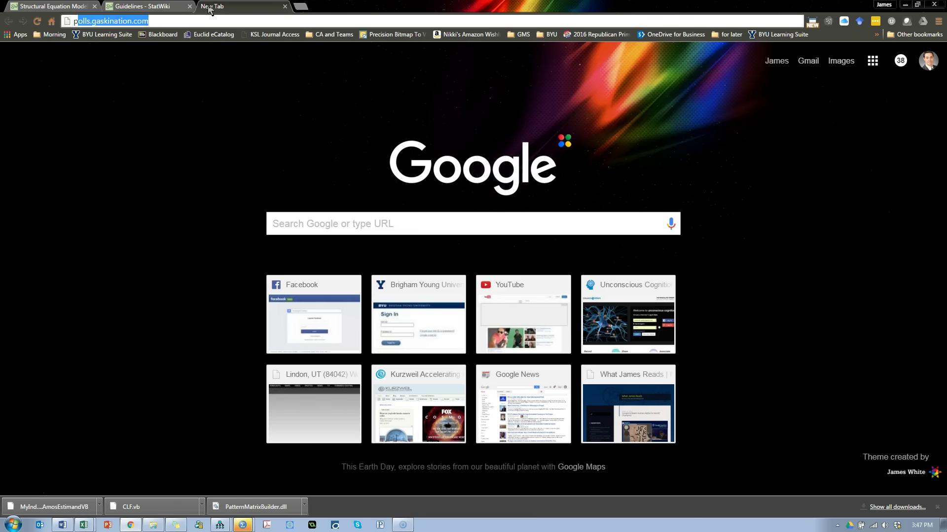
type("ower analysis")
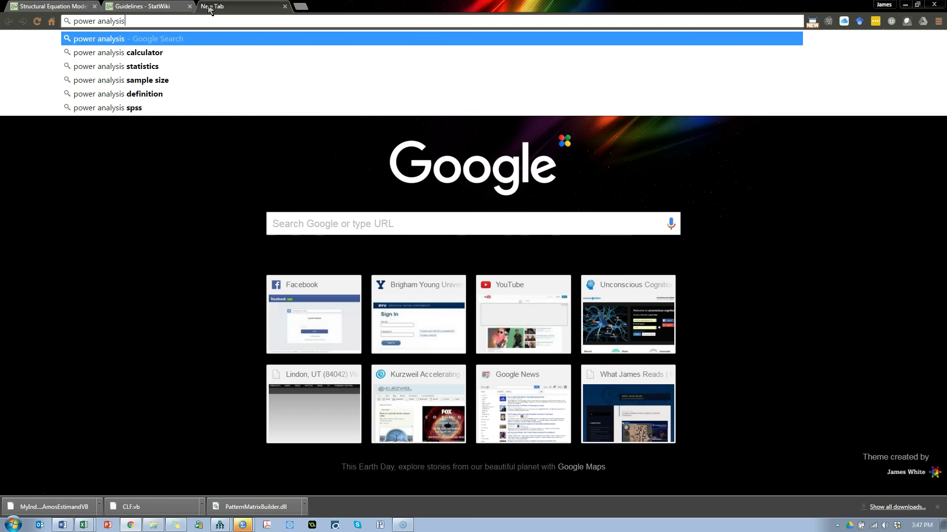
type(" soper")
key("Return")
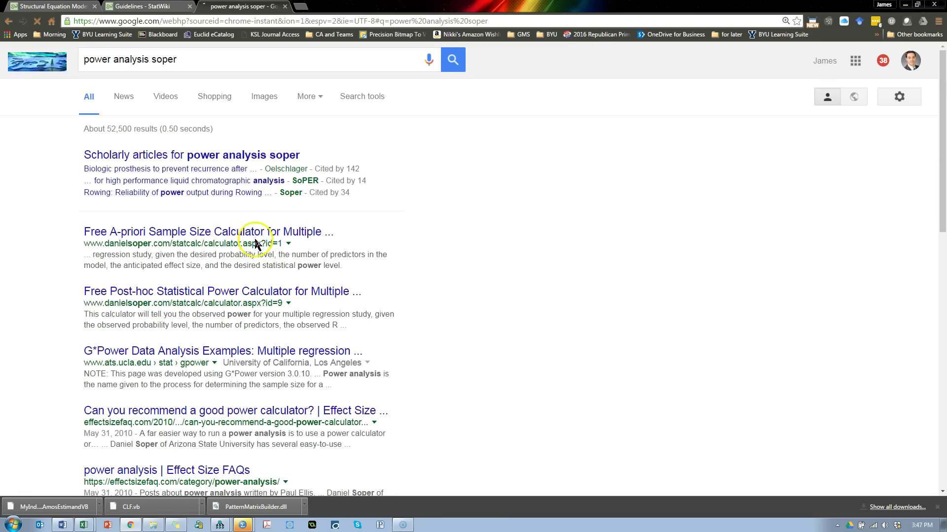
left_click(199, 296)
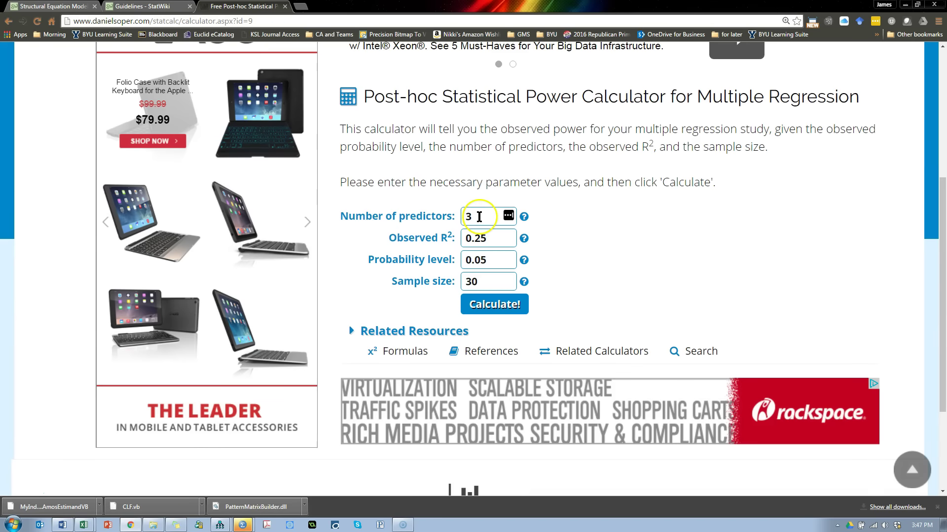
Step: Enter 4 predictors and an observed R² of .36, read from DecQual's estimate in Amos
left_click_drag(481, 217, 458, 217)
key("alt+Tab")
key("Tab")
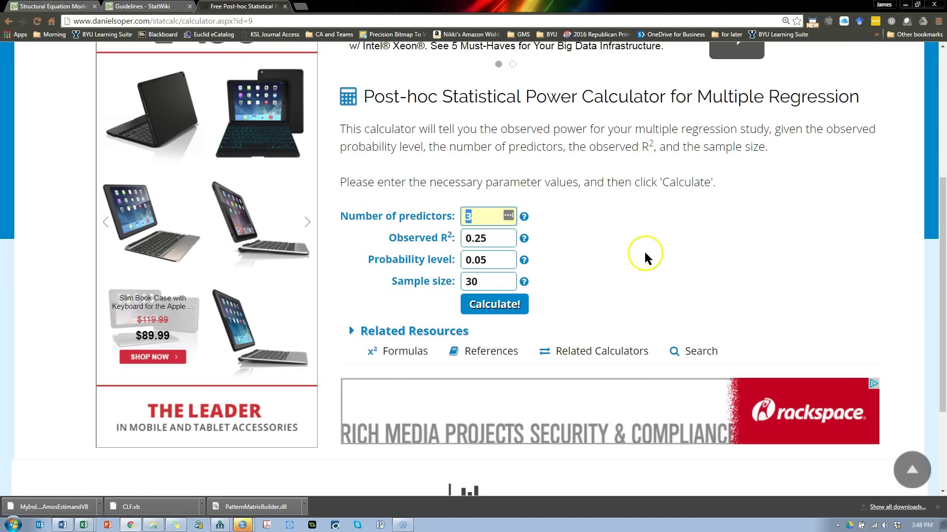
key("Tab")
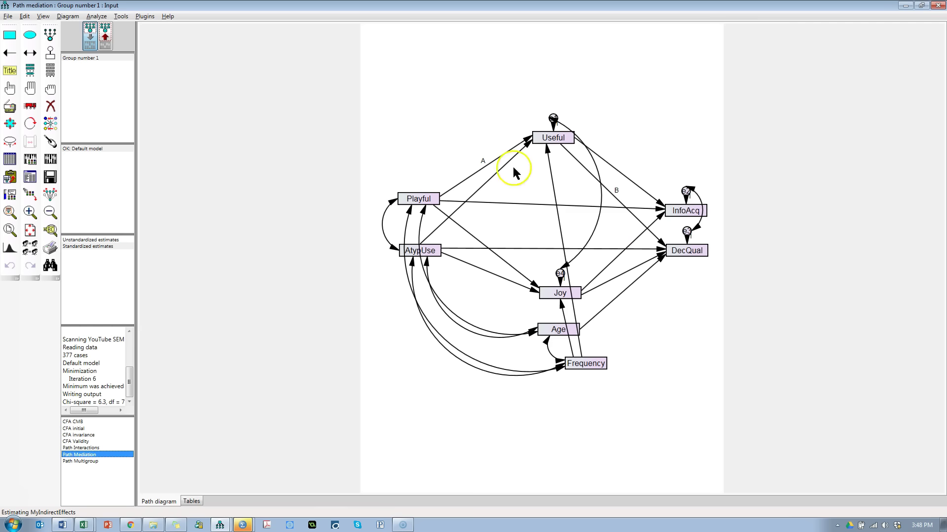
left_click(105, 36)
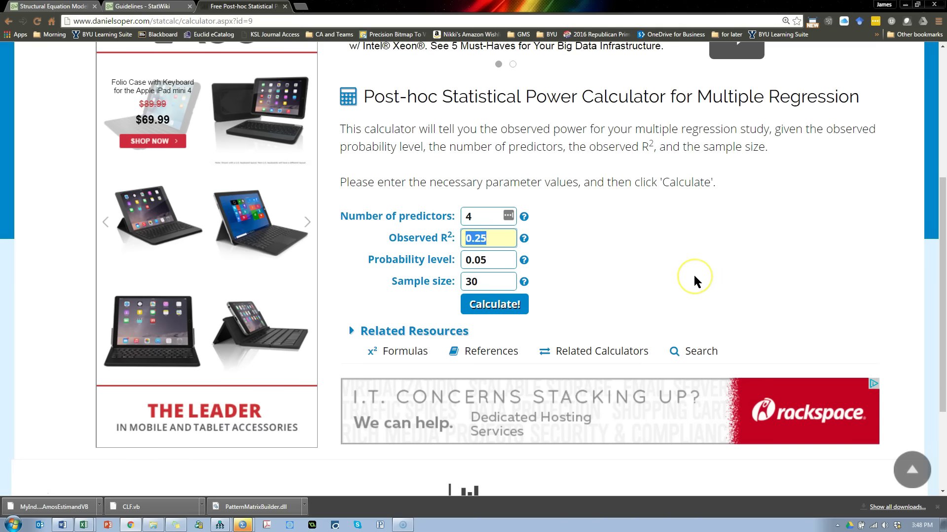
type(".36")
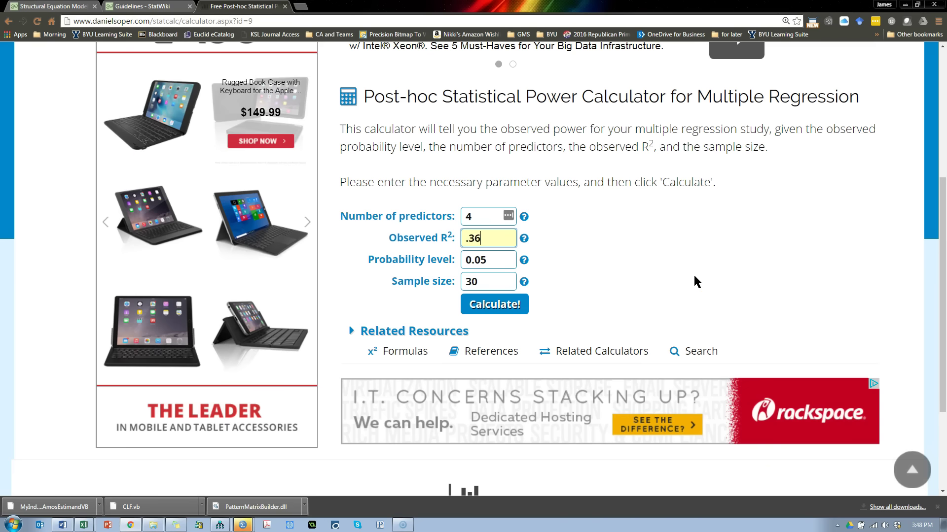
Step: Set the probability level to 0.10 and the sample size to 377
key("Tab")
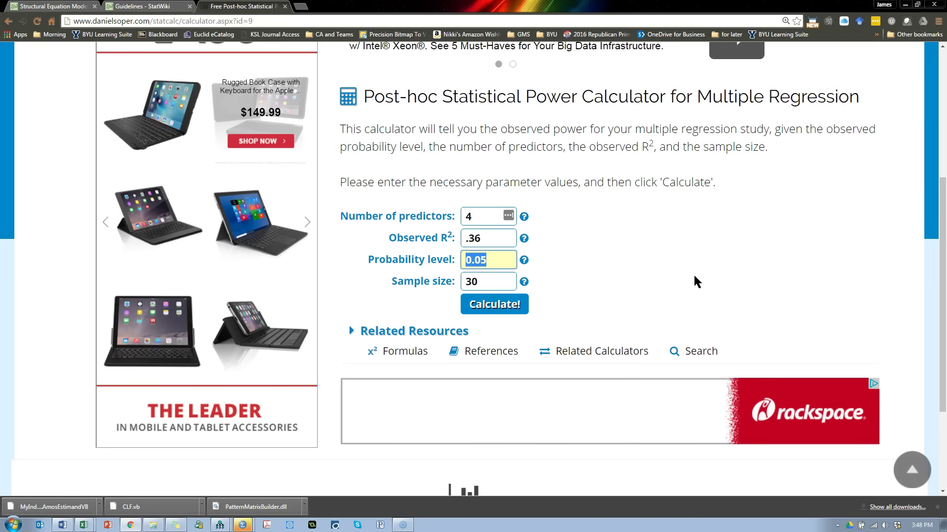
left_click(494, 261)
key("BackSpace")
key("BackSpace")
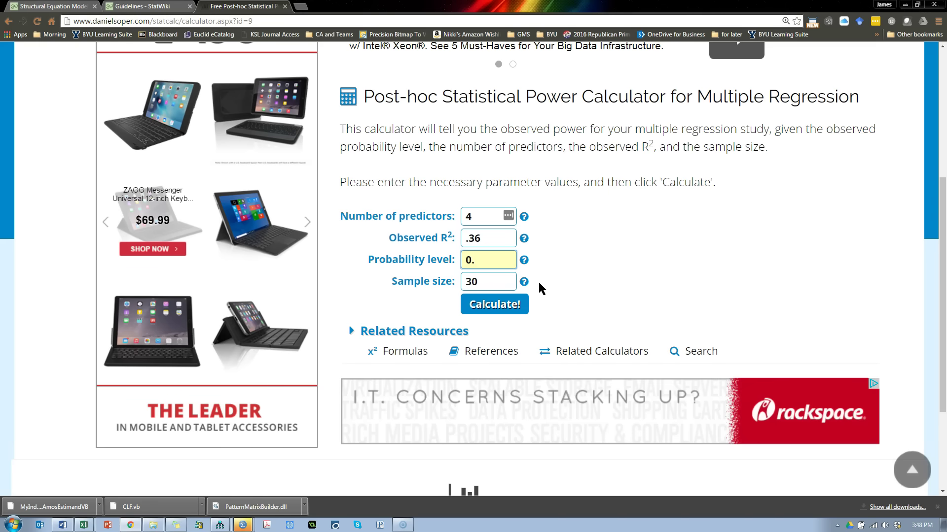
type("90")
key("BackSpace")
key("BackSpace")
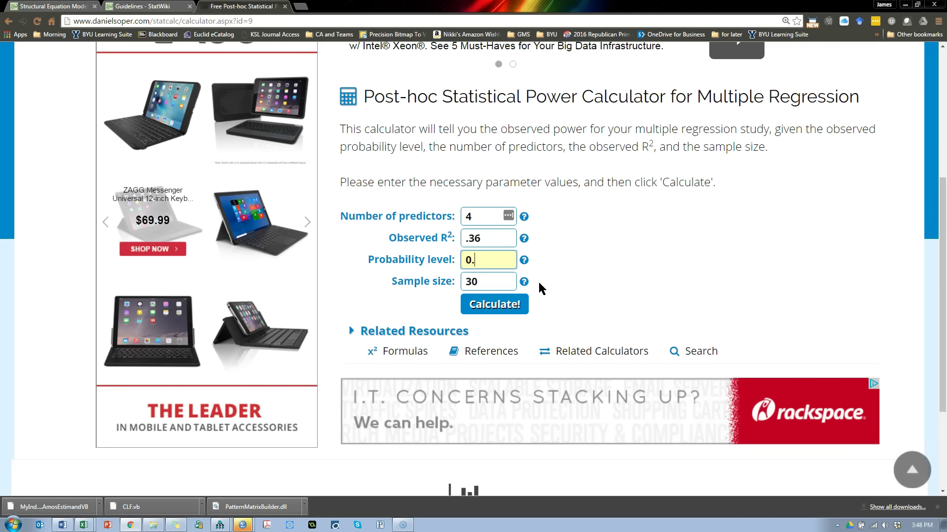
type("10")
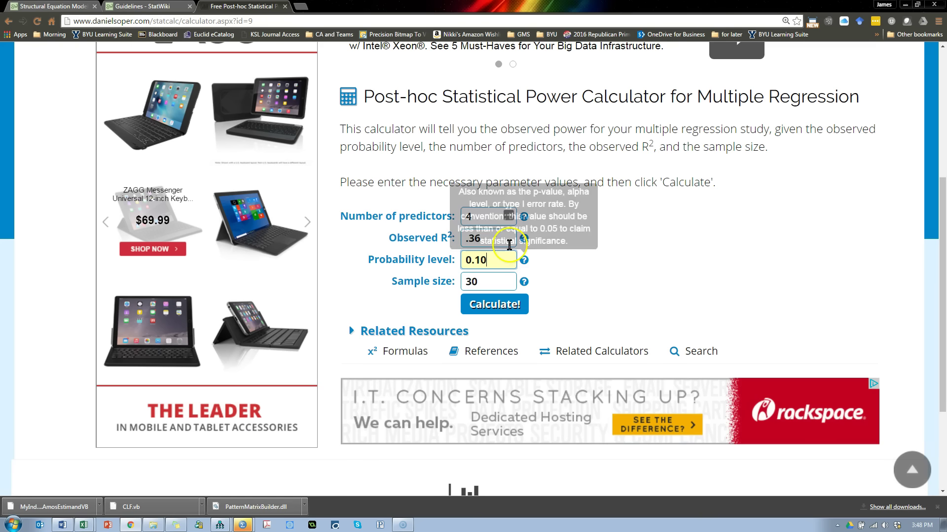
mouse_move(524, 264)
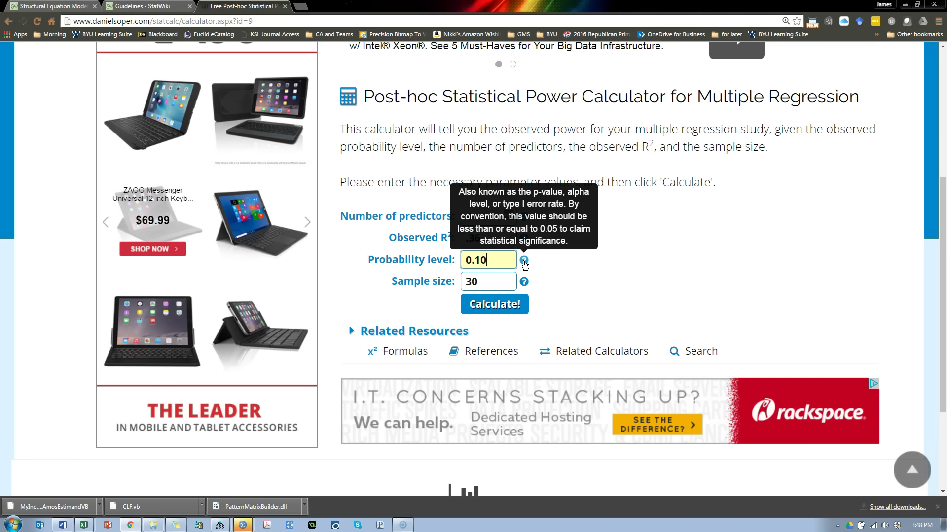
left_click(496, 264)
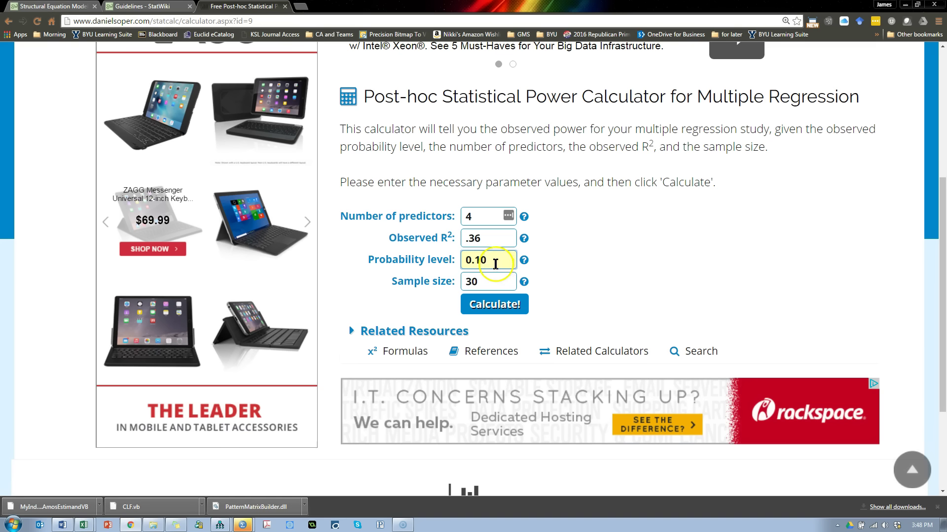
double_click(488, 281)
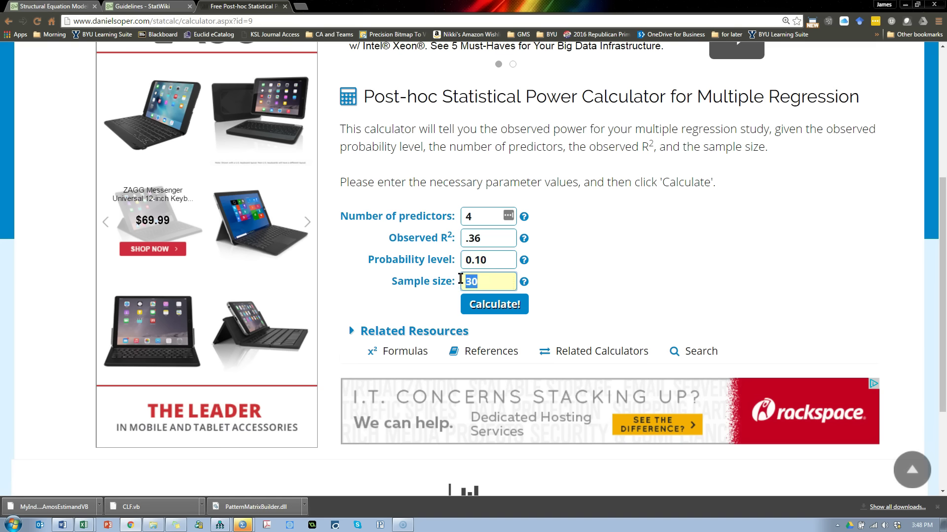
type("3")
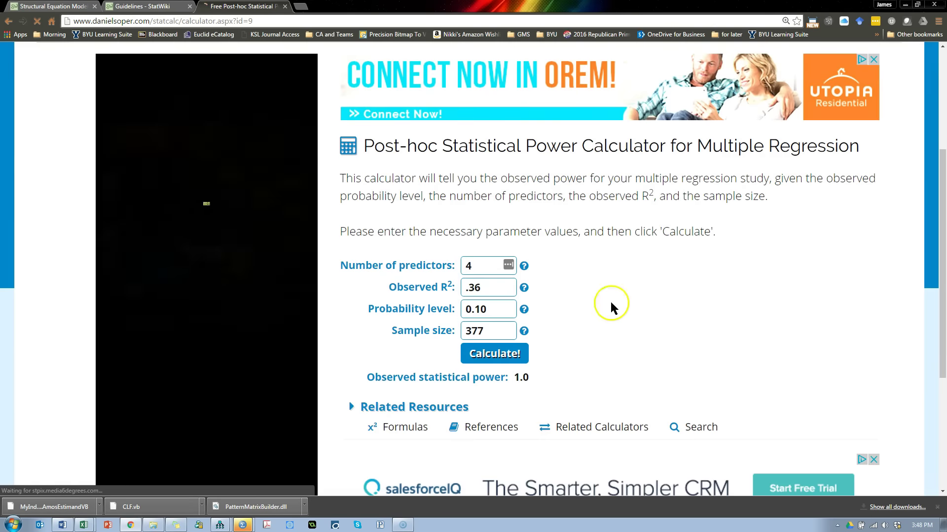
Step: Calculate and select the resulting observed statistical power of 1.0
scroll(543, 289, "down", 4)
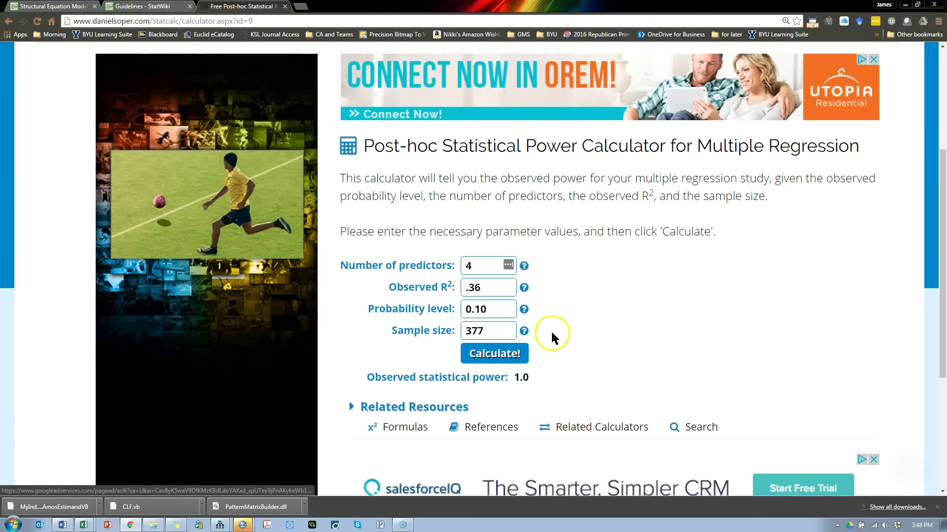
left_click_drag(535, 376, 513, 375)
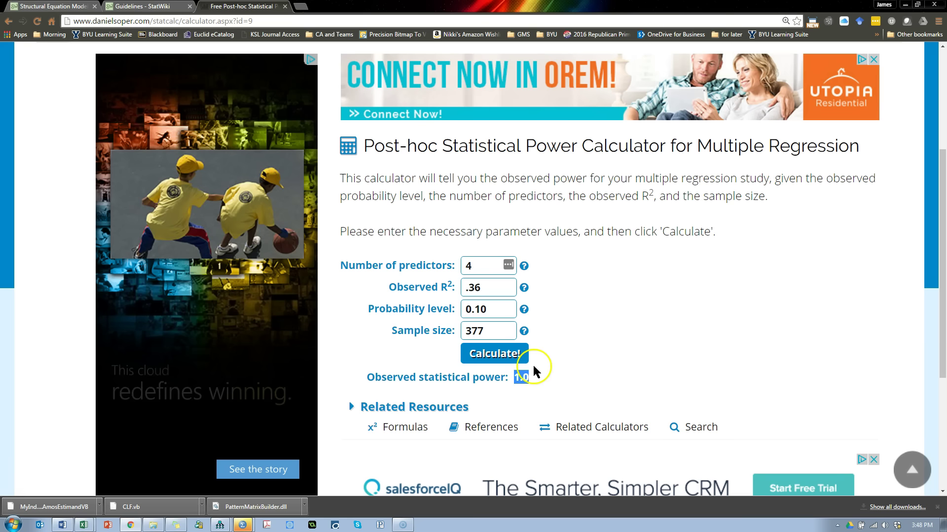
double_click(532, 378)
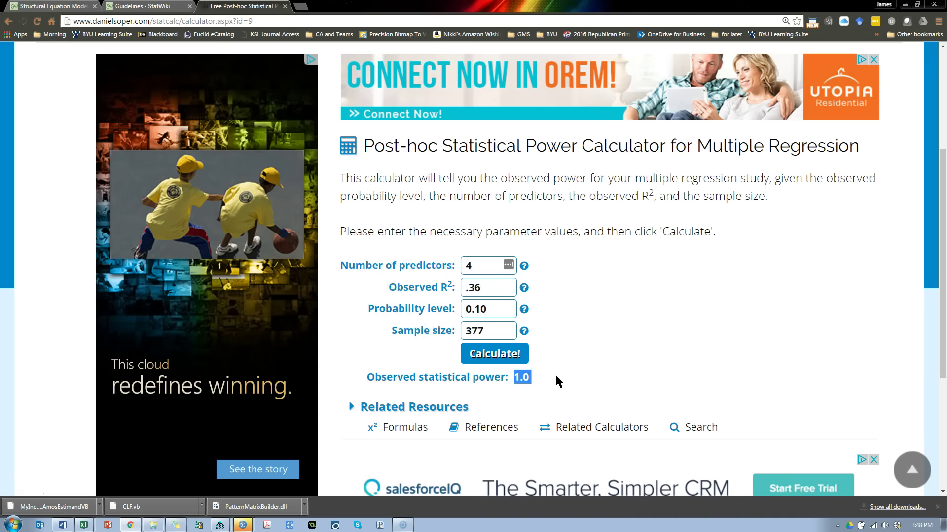
Step: Recalculate with probability level 0.05 and sample size 100, giving power 0.99999697
left_click(484, 309)
left_click_drag(485, 309, 474, 308)
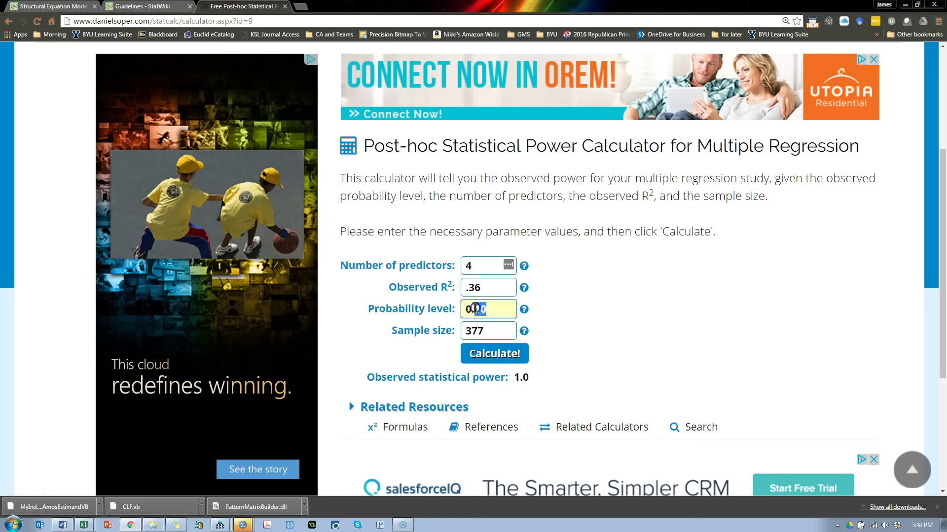
type("05")
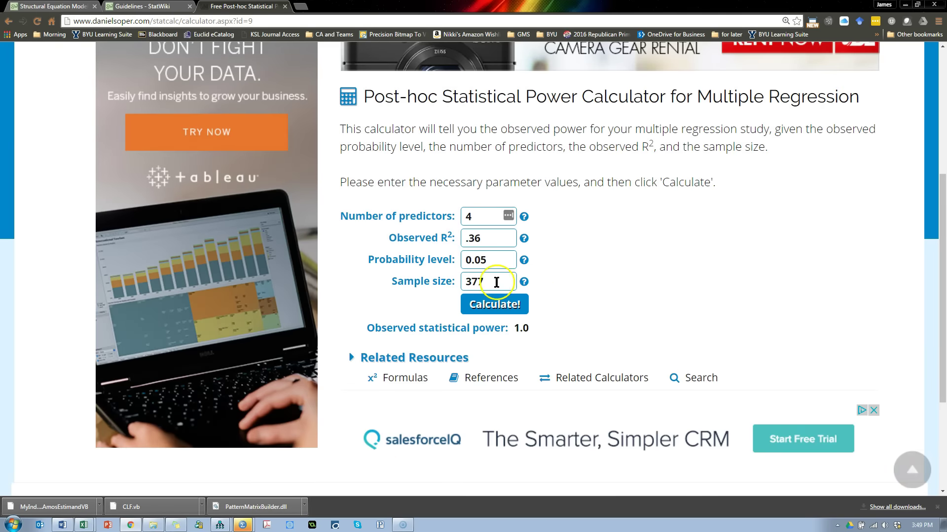
left_click_drag(484, 281, 445, 279)
type("100")
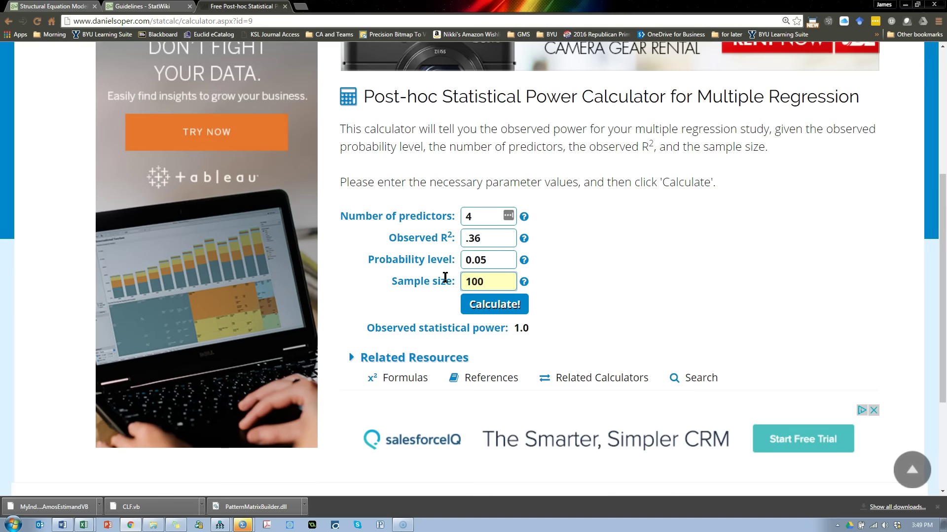
left_click(485, 302)
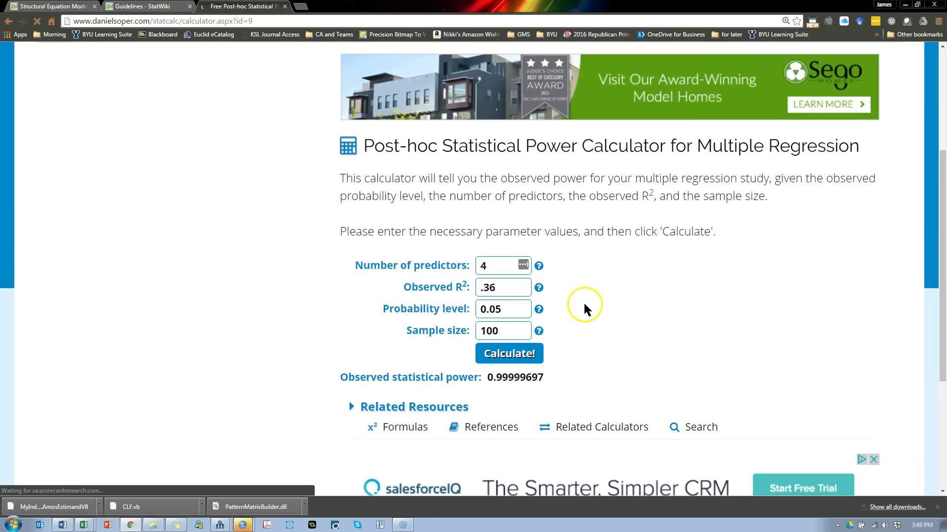
scroll(525, 382, "down", 6)
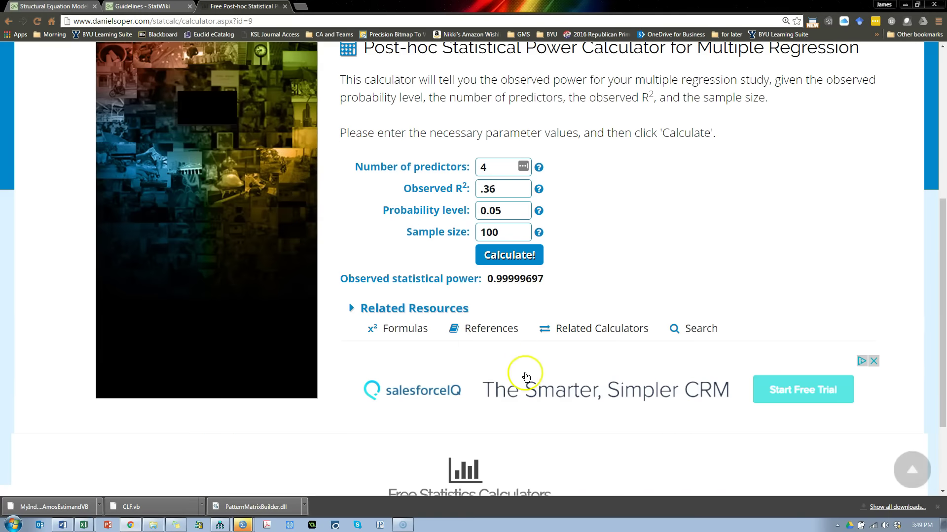
double_click(502, 280)
Step: Lower the observed R² to .15 and recalculate, giving power 0.92651487
double_click(489, 189)
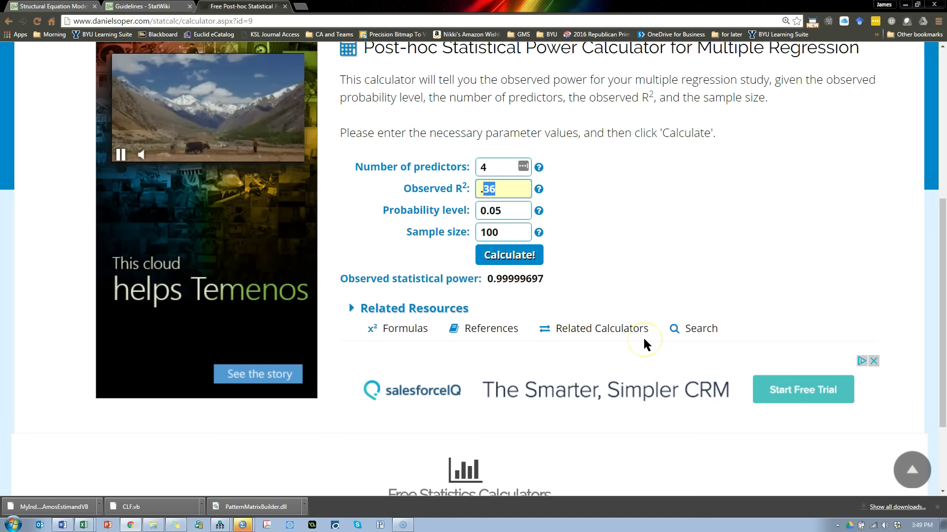
type("15")
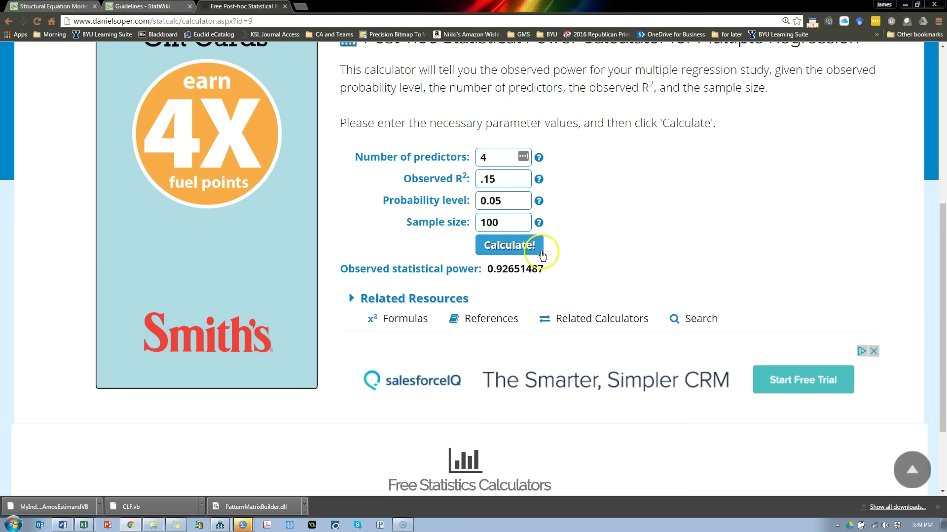
double_click(503, 271)
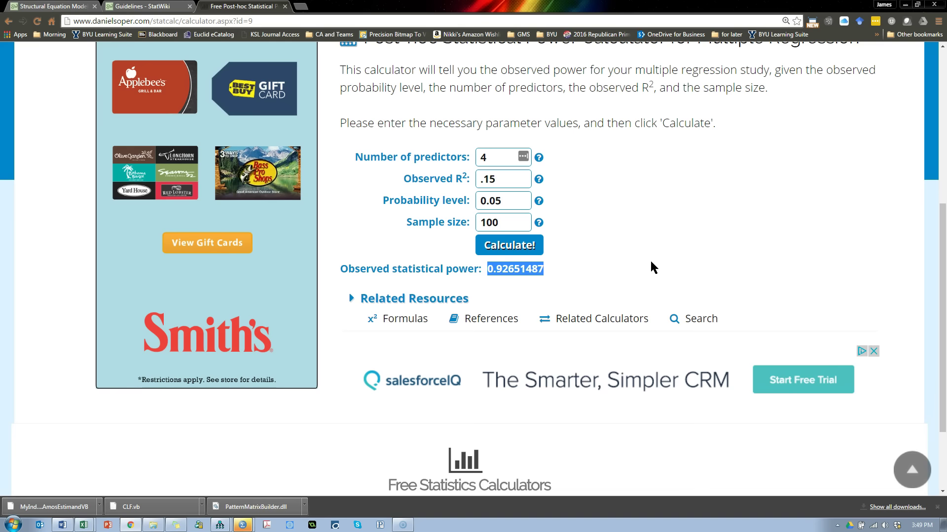
key("alt+Tab")
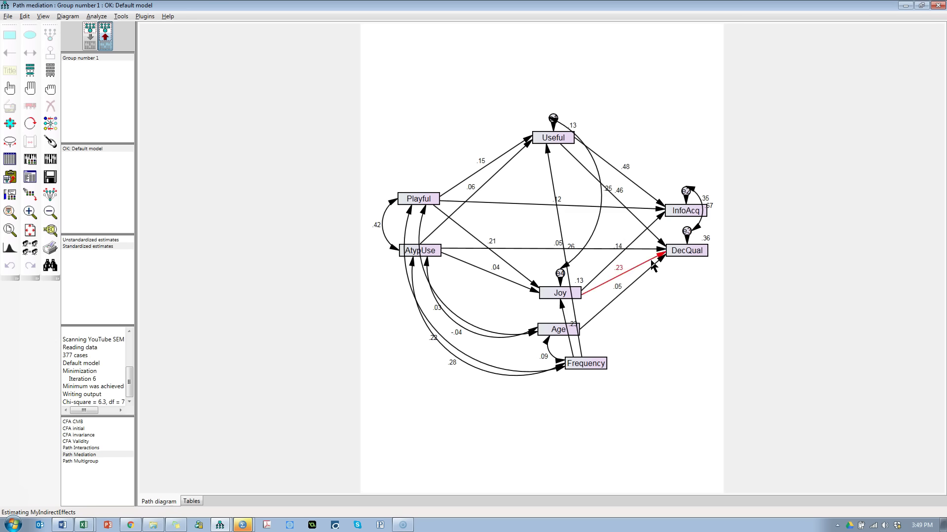
left_click(654, 257)
key("alt+Tab")
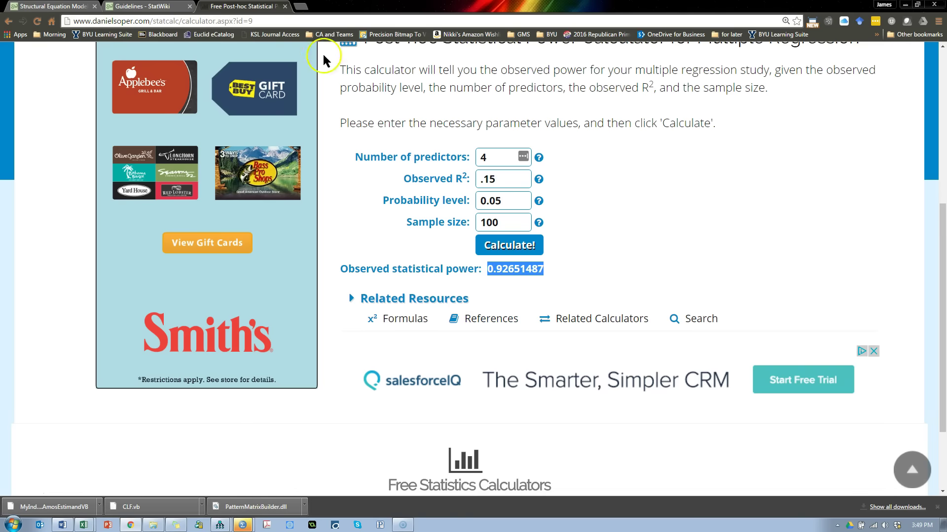
Step: Mark the Write paper step and read the Structuring a Quantitative Paper outline on StatWiki
left_click(141, 6)
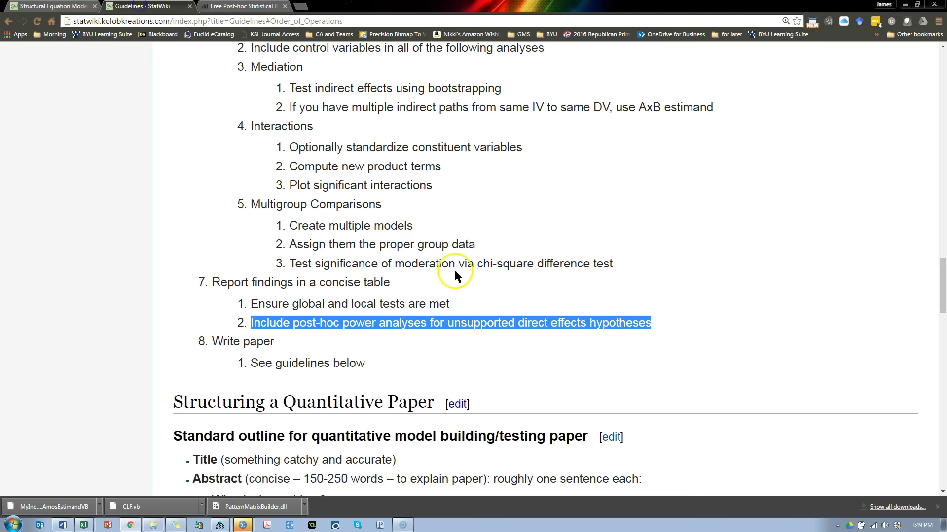
left_click_drag(223, 341, 385, 364)
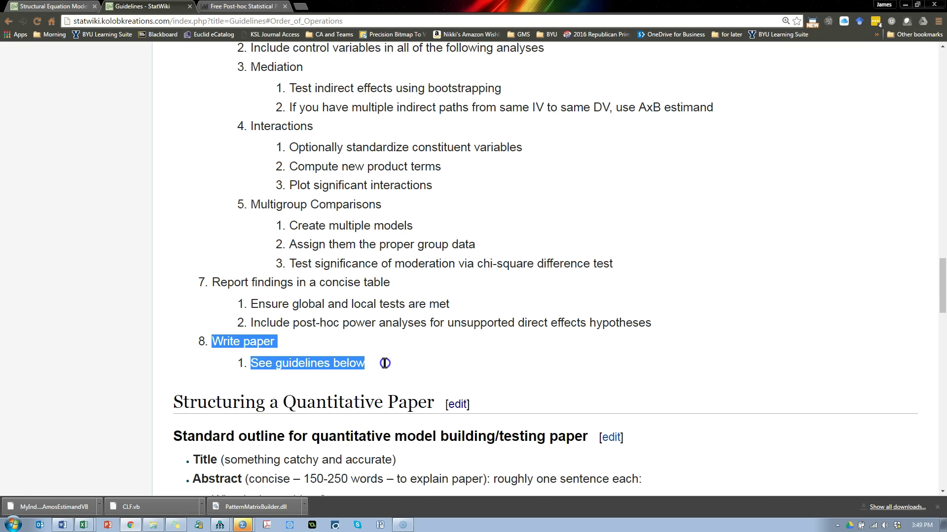
scroll(515, 340, "down", 4)
left_click_drag(246, 262, 333, 424)
left_click(551, 367)
scroll(384, 304, "down", 4)
scroll(254, 154, "up", 1)
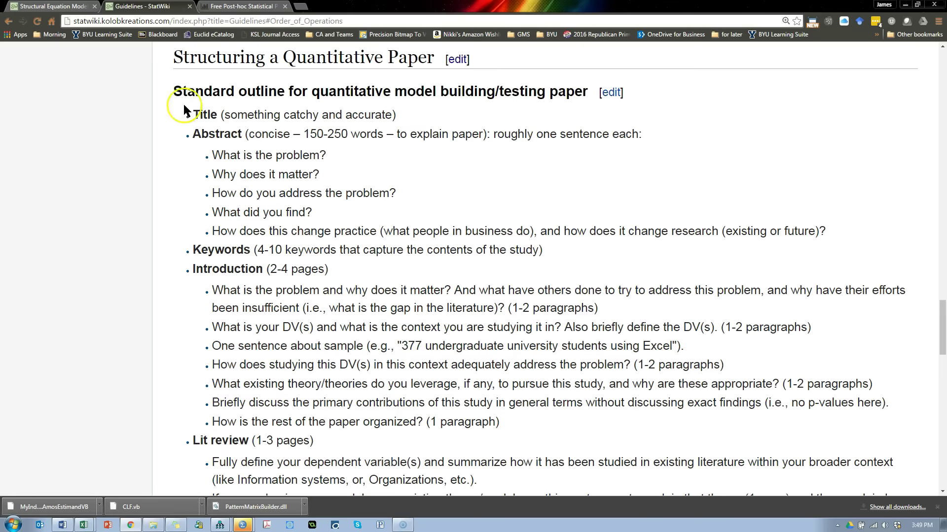
left_click_drag(167, 58, 729, 397)
left_click(750, 376)
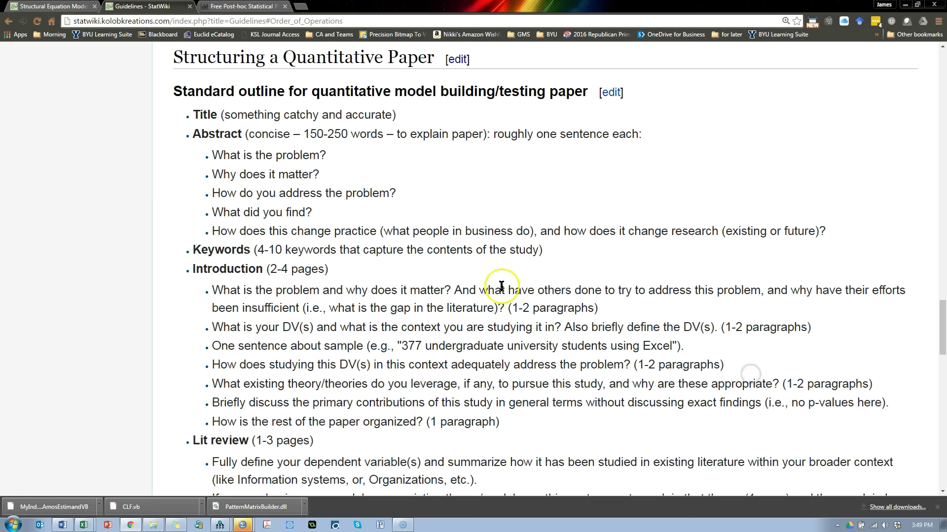